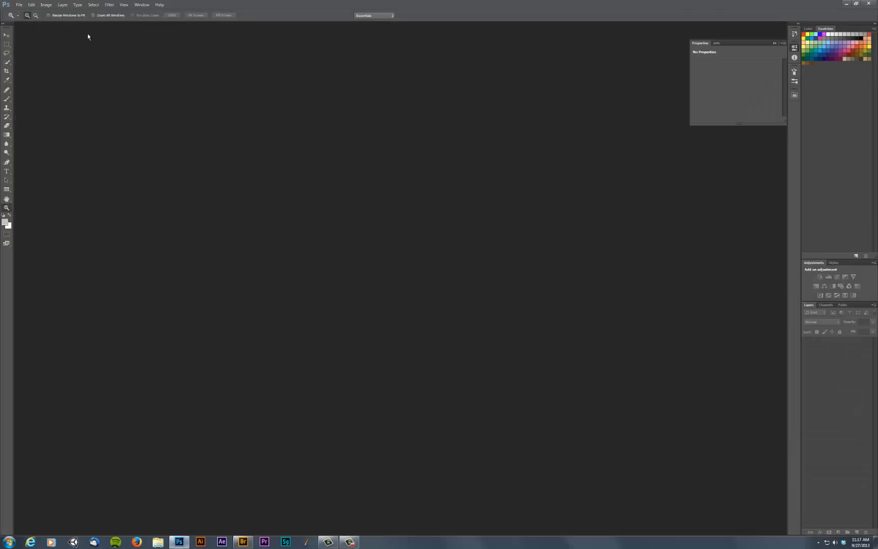
- Load the flower portrait via File > Open, then cancel the Swirl effect leaving it unchanged
{"action": "left_click", "coordinate": [19, 6]}
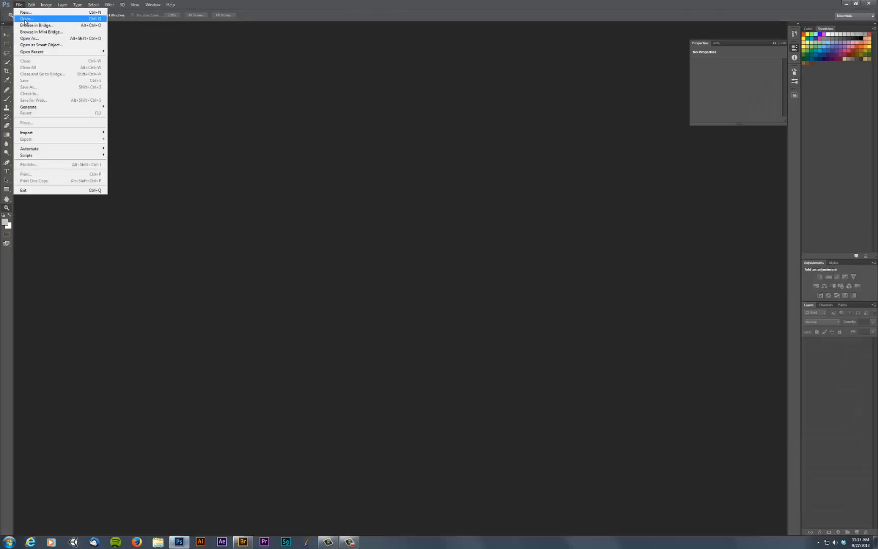
{"action": "left_click", "coordinate": [19, 6]}
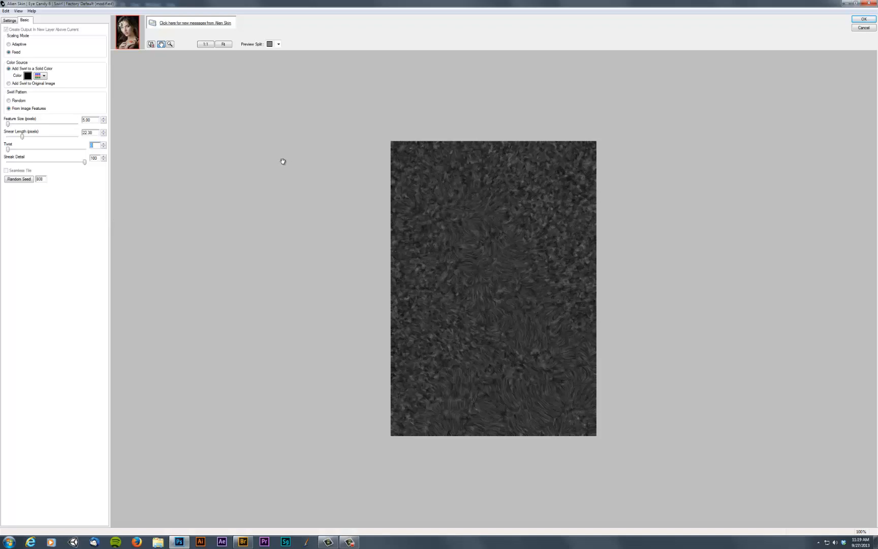
{"action": "left_click", "coordinate": [864, 20]}
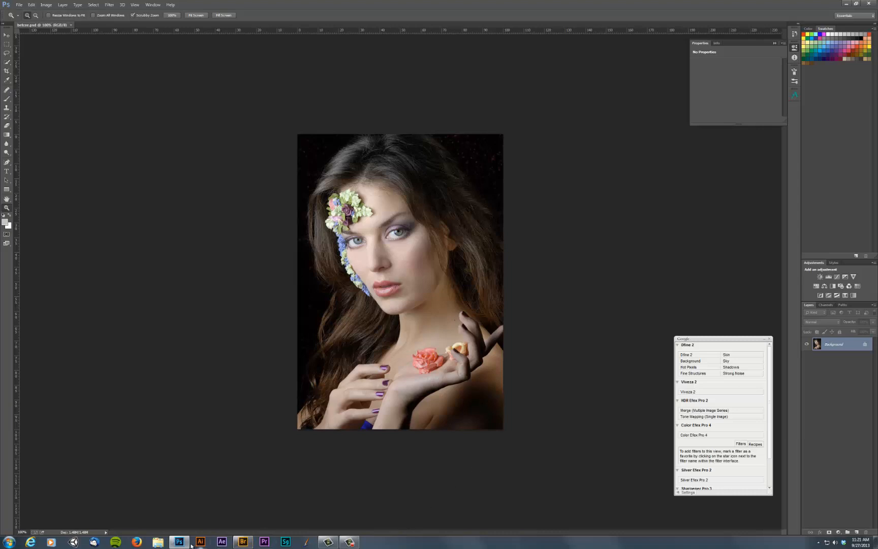
- In Bridge, magnify the swirl-filtered portrait with the loupe, scanning from face to hand
{"action": "left_click", "coordinate": [242, 541]}
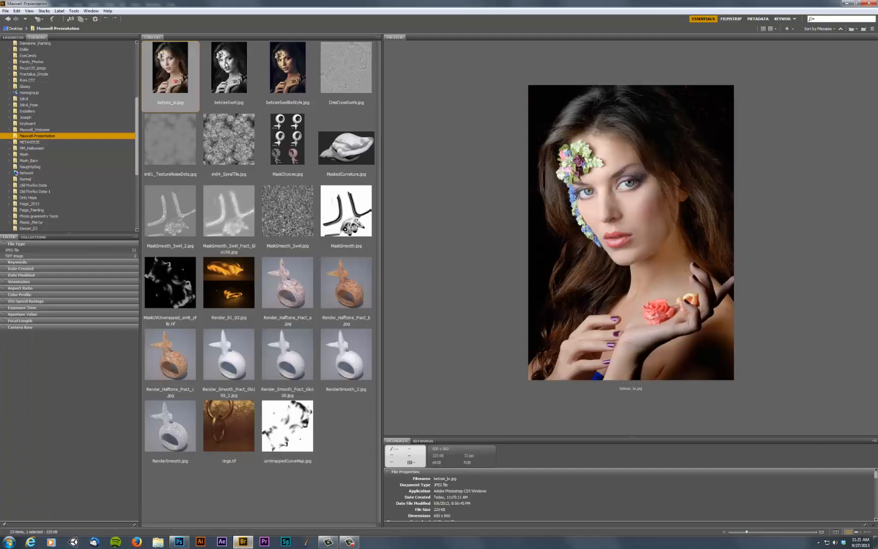
{"action": "left_click", "coordinate": [229, 72]}
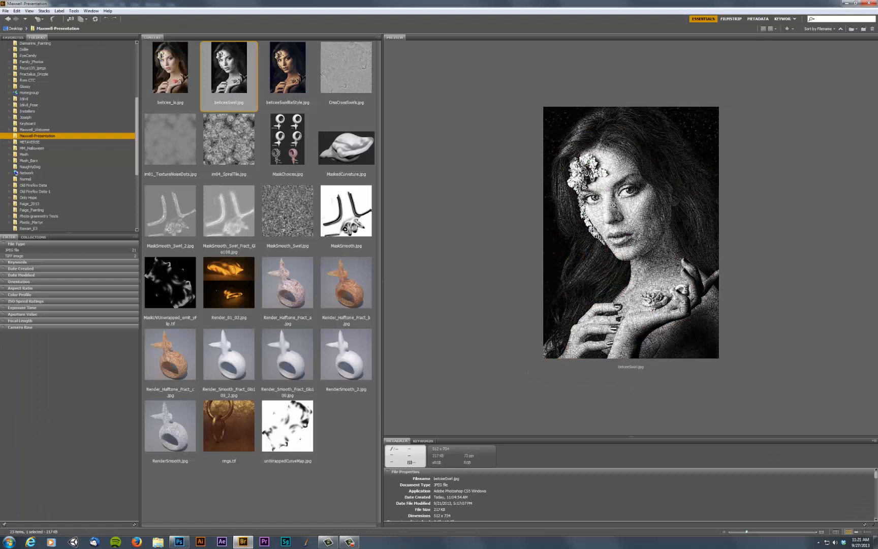
{"action": "left_click", "coordinate": [626, 218]}
{"action": "left_click_drag", "start_coordinate": [620, 192], "coordinate": [589, 166]}
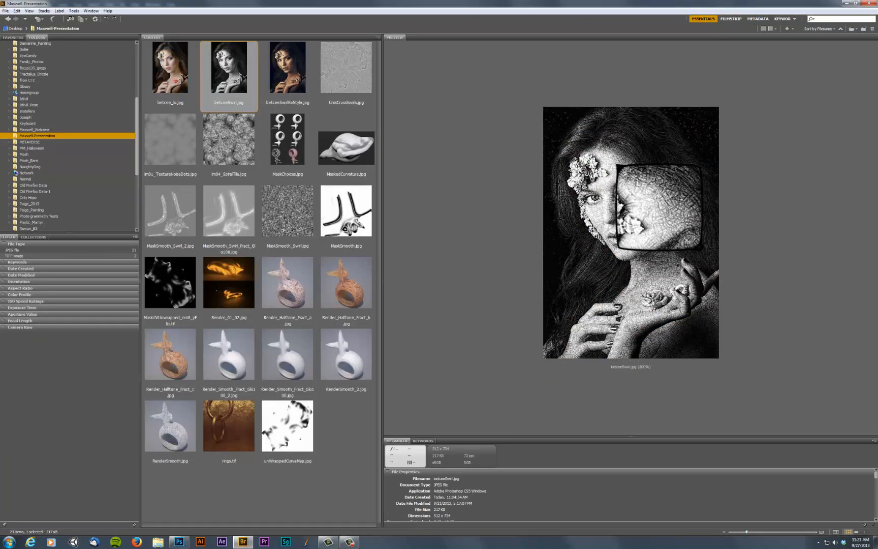
{"action": "left_click_drag", "start_coordinate": [627, 206], "coordinate": [641, 302]}
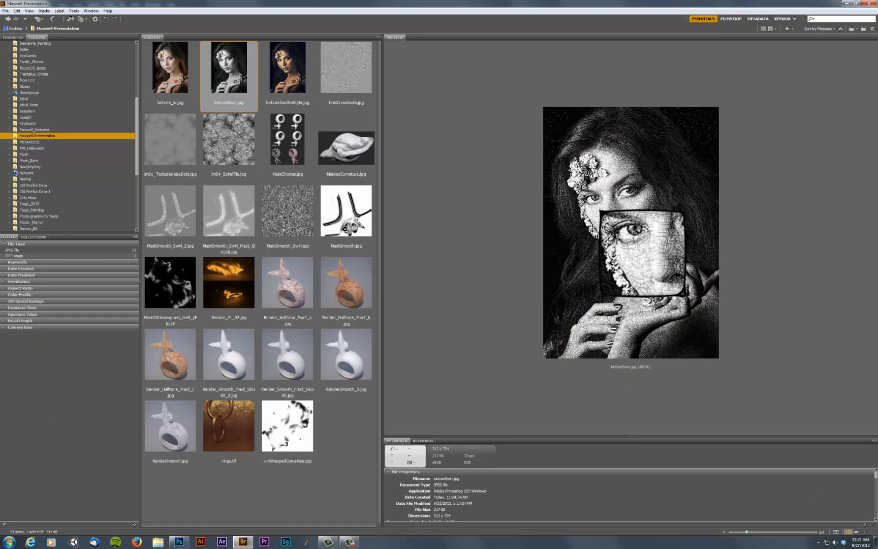
{"action": "left_click", "coordinate": [645, 306]}
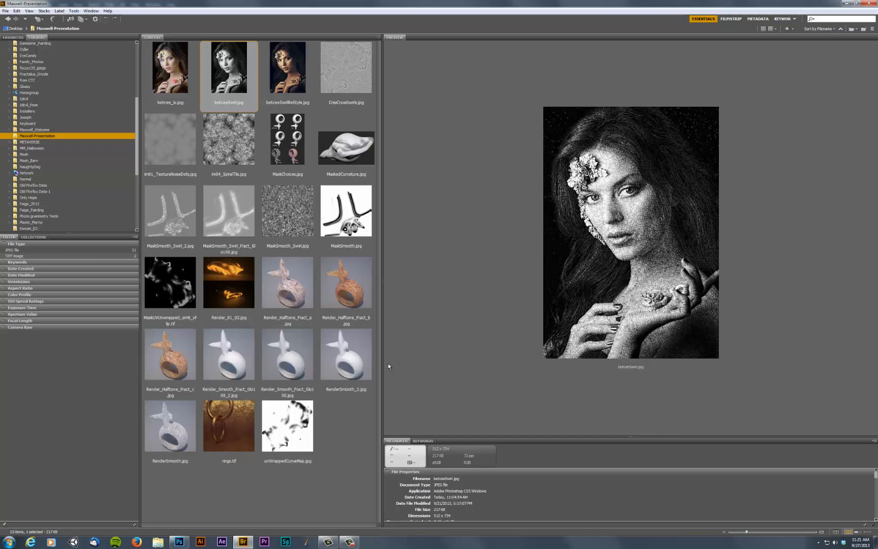
- Preview the MaskedCurvature.jpg mesh image
{"action": "left_click", "coordinate": [349, 154]}
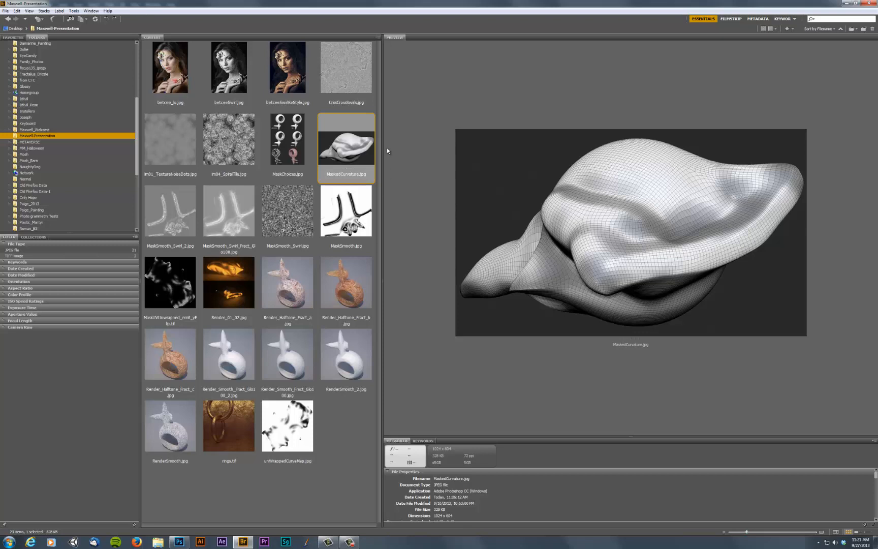
- Preview the unwrapped UV mask map, the curvature map and both smooth white renders
{"action": "left_click", "coordinate": [180, 291]}
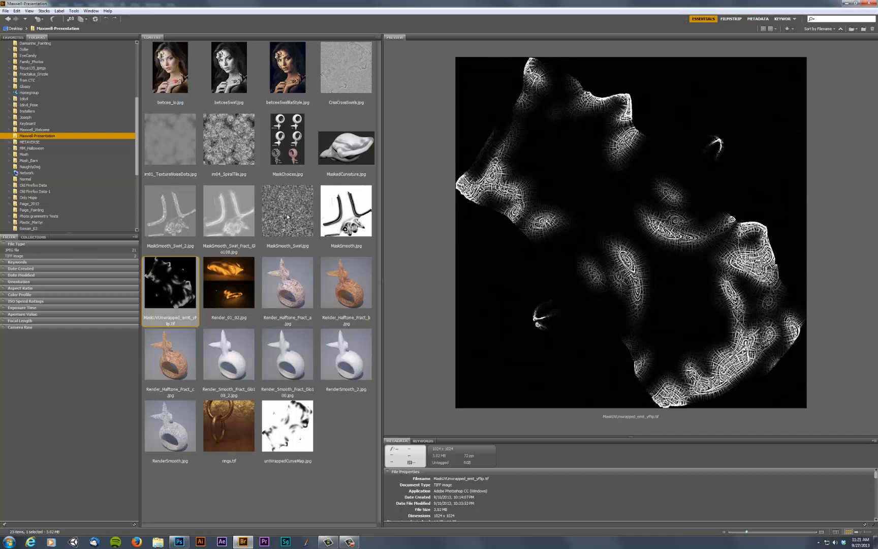
{"action": "left_click", "coordinate": [288, 426]}
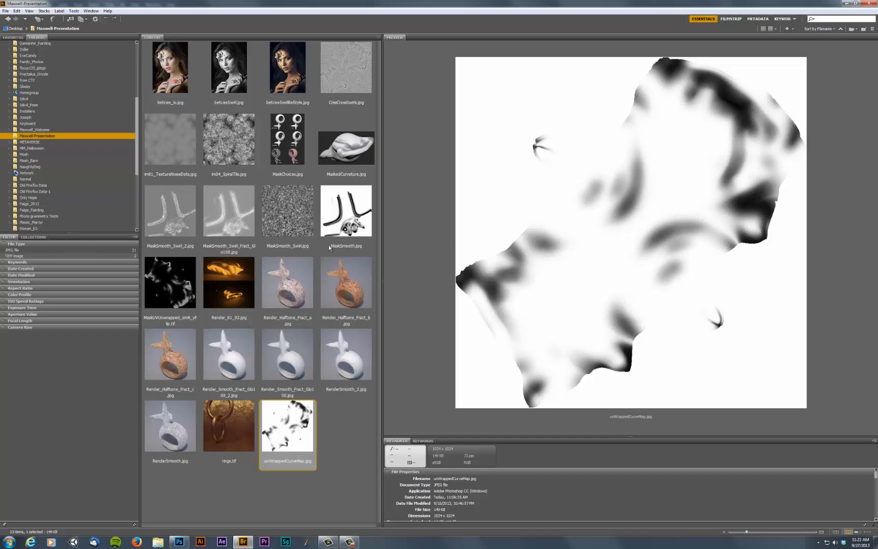
{"action": "left_click", "coordinate": [287, 357]}
{"action": "left_click", "coordinate": [348, 354]}
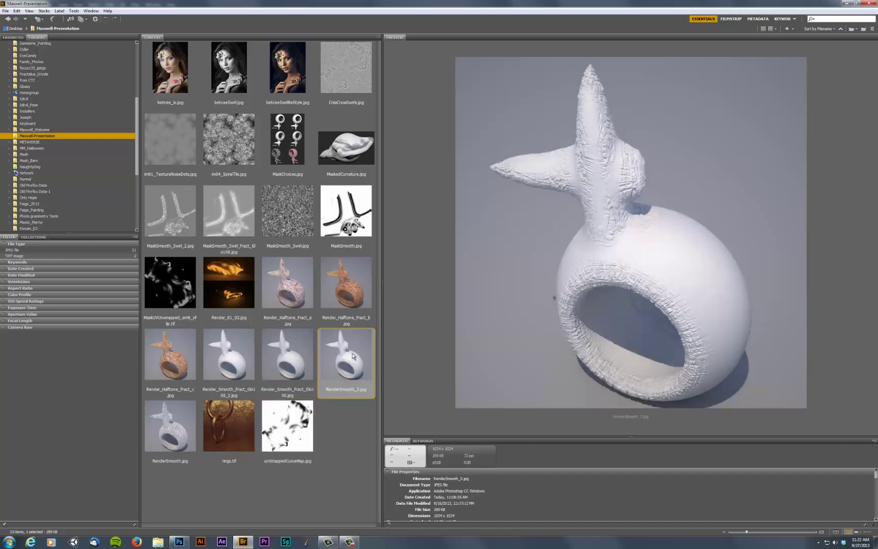
- Flip between the fractal-textured render, the smooth white render and the fractal glow render
{"action": "left_click", "coordinate": [173, 424]}
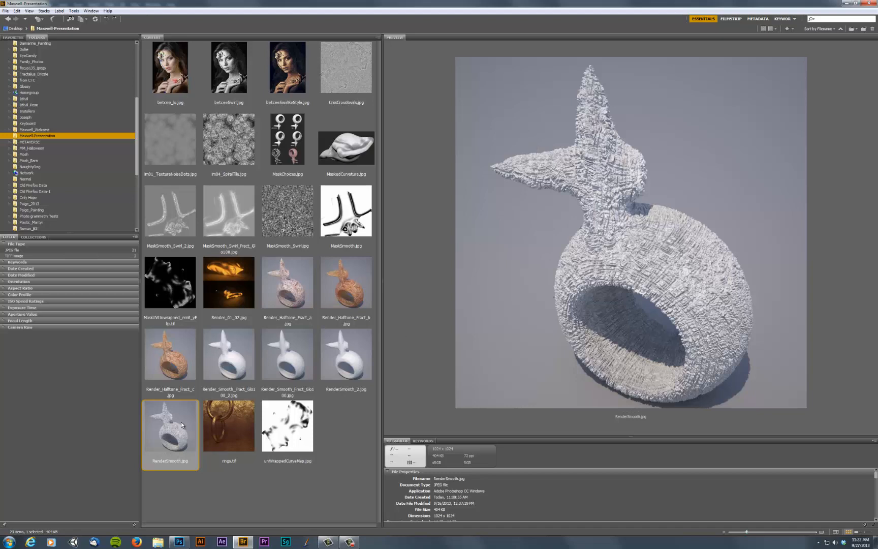
{"action": "left_click", "coordinate": [347, 359]}
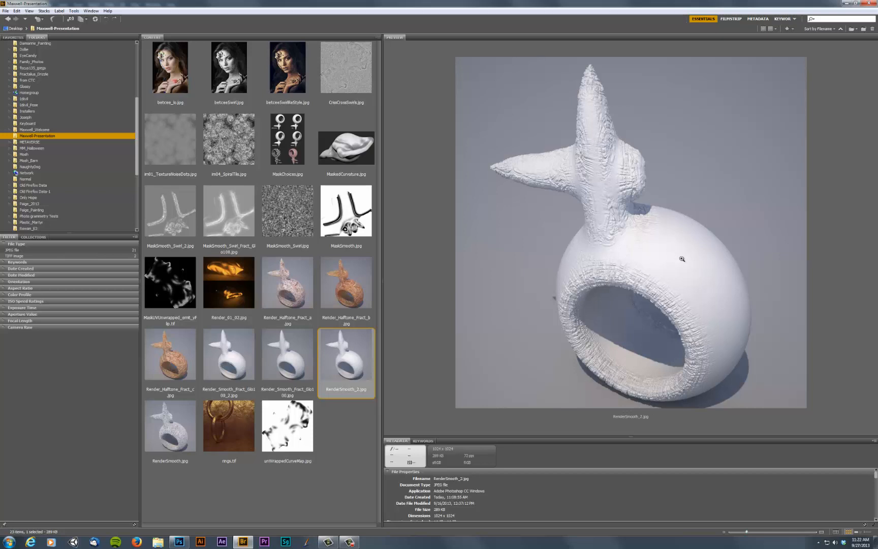
{"action": "left_click", "coordinate": [288, 357]}
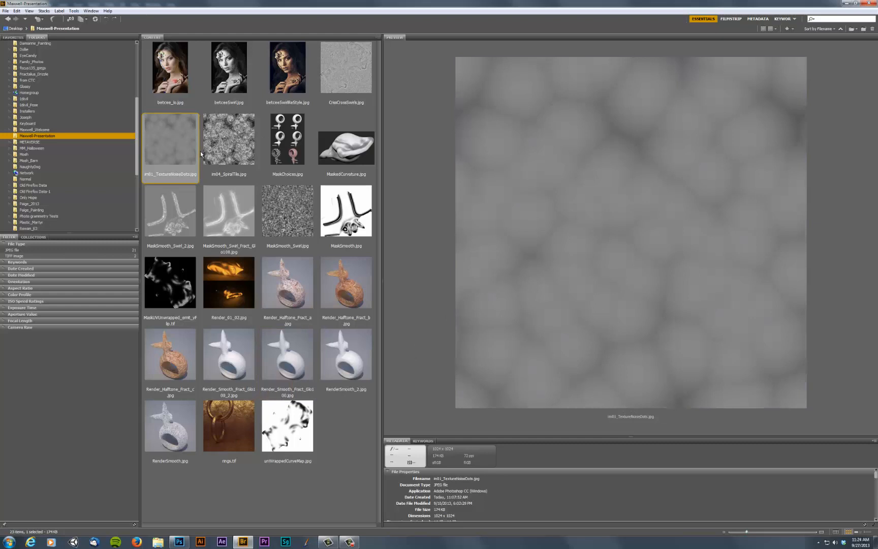
- Preview m04_SpiralTile.jpg, then the golden rings.tif render
{"action": "left_click", "coordinate": [228, 144]}
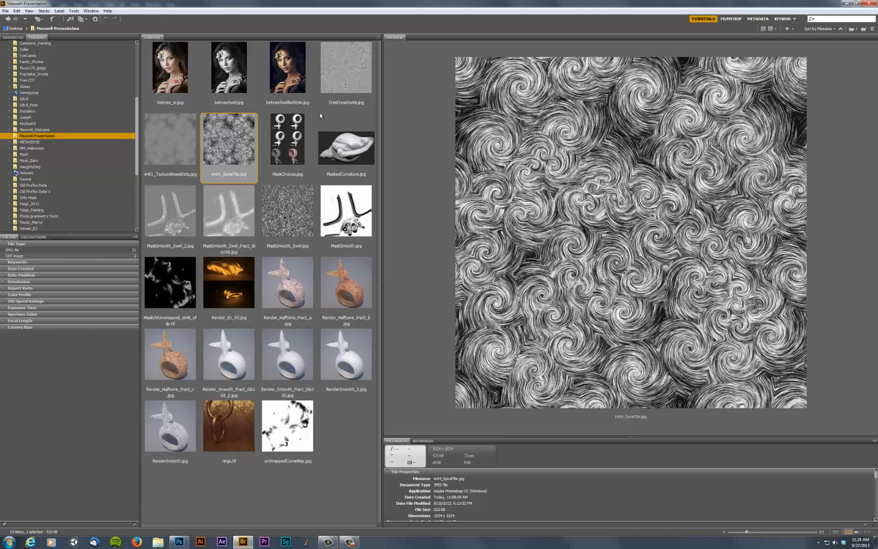
{"action": "left_click", "coordinate": [242, 420]}
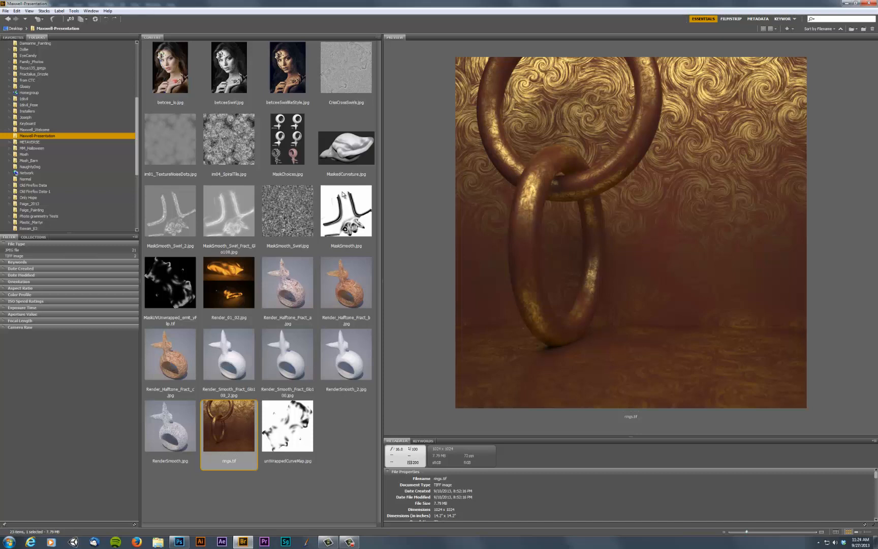
- Compare the glowing orange Render_01_02 with the white MaskedCurvature mesh image
{"action": "left_click", "coordinate": [224, 288]}
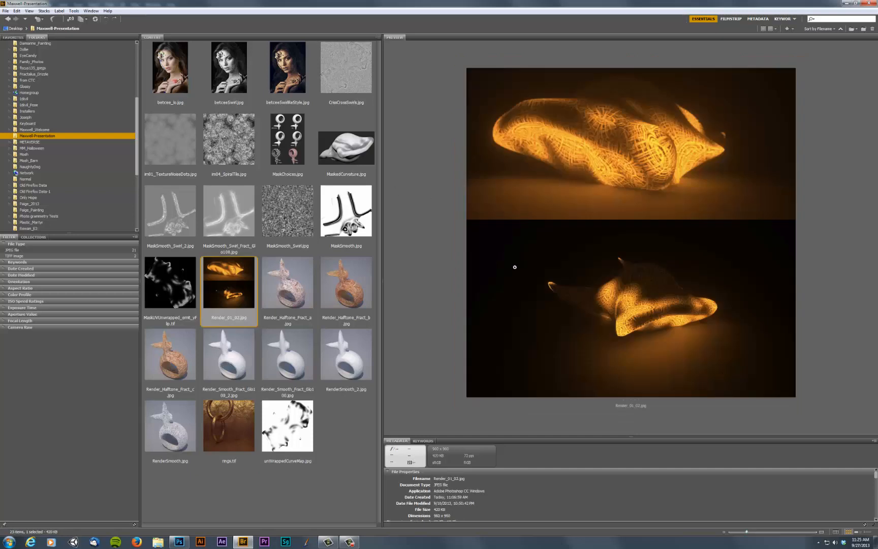
{"action": "left_click", "coordinate": [346, 146]}
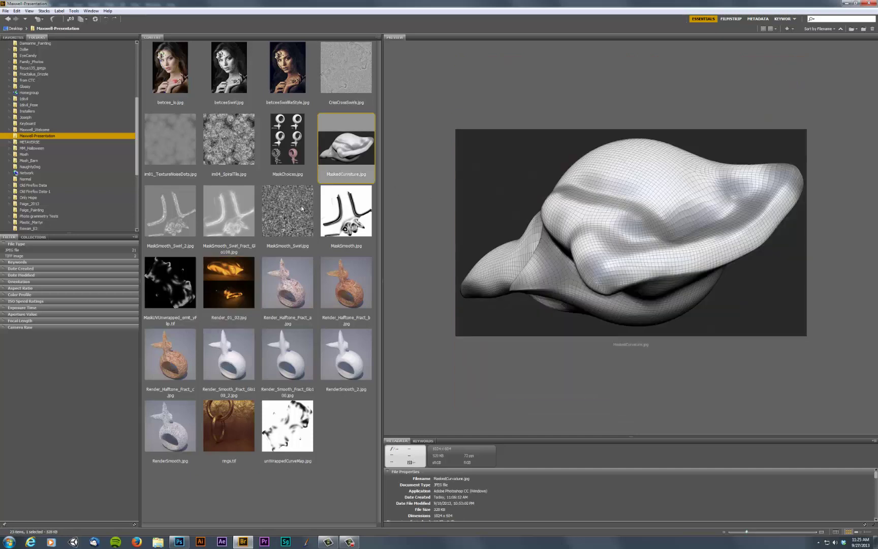
{"action": "left_click", "coordinate": [230, 273]}
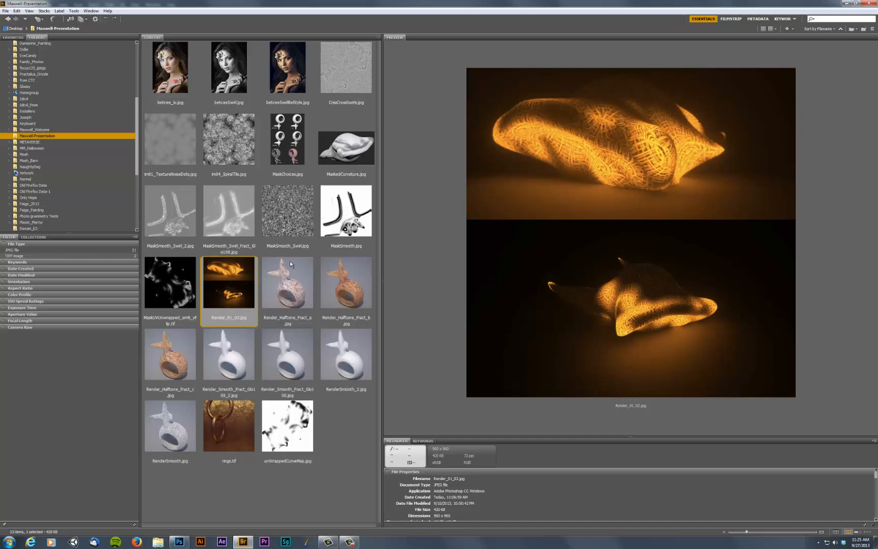
- Preview the three Render_Halftone_Fract renders a, b and c in turn
{"action": "left_click", "coordinate": [285, 283]}
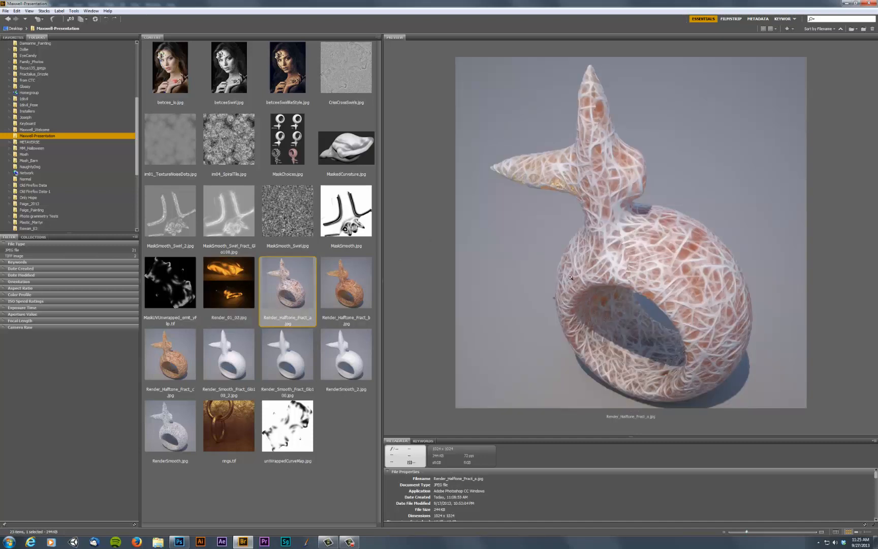
{"action": "left_click", "coordinate": [351, 288]}
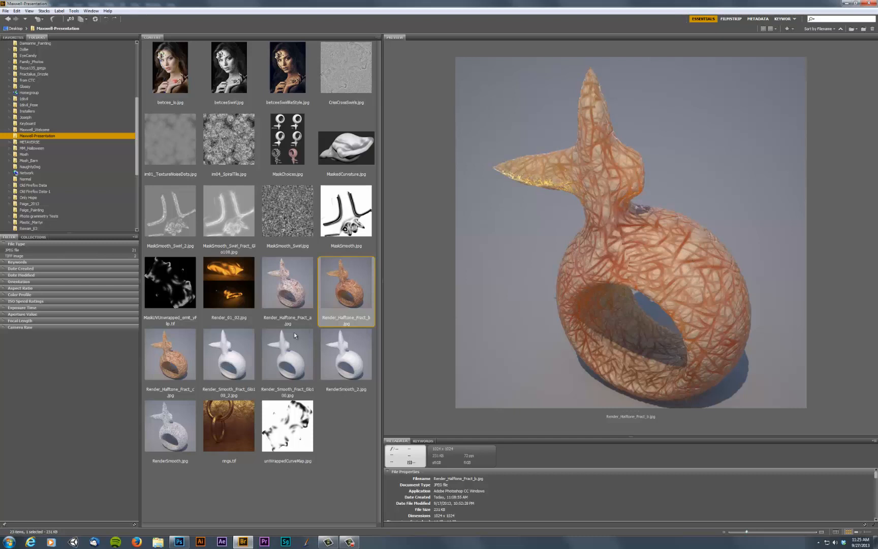
{"action": "left_click", "coordinate": [176, 361]}
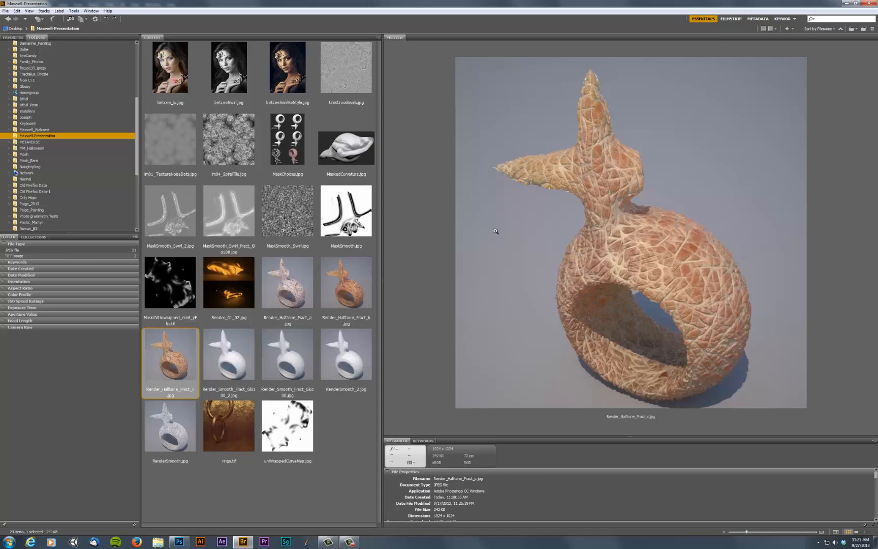
- Run Redfield Fractalius on the portrait and try the Glow100 and Embo presets
{"action": "left_click", "coordinate": [178, 541]}
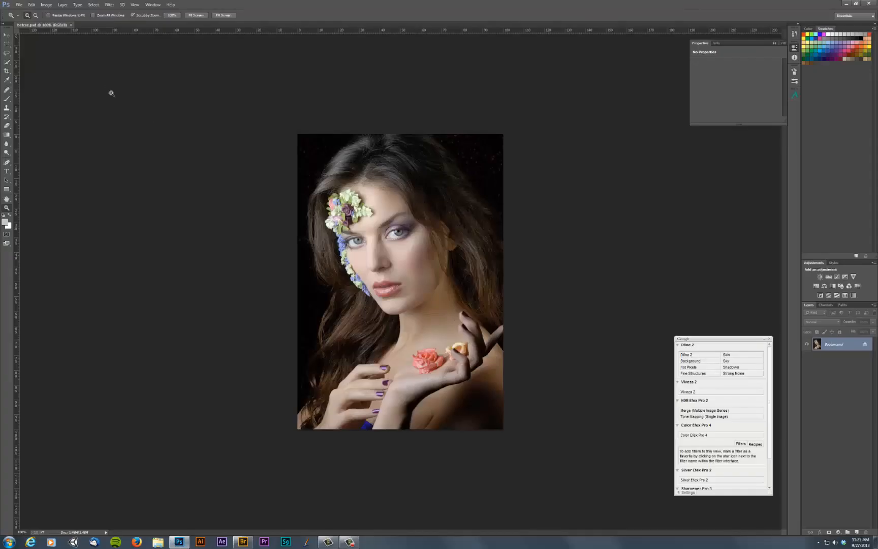
{"action": "left_click", "coordinate": [109, 5]}
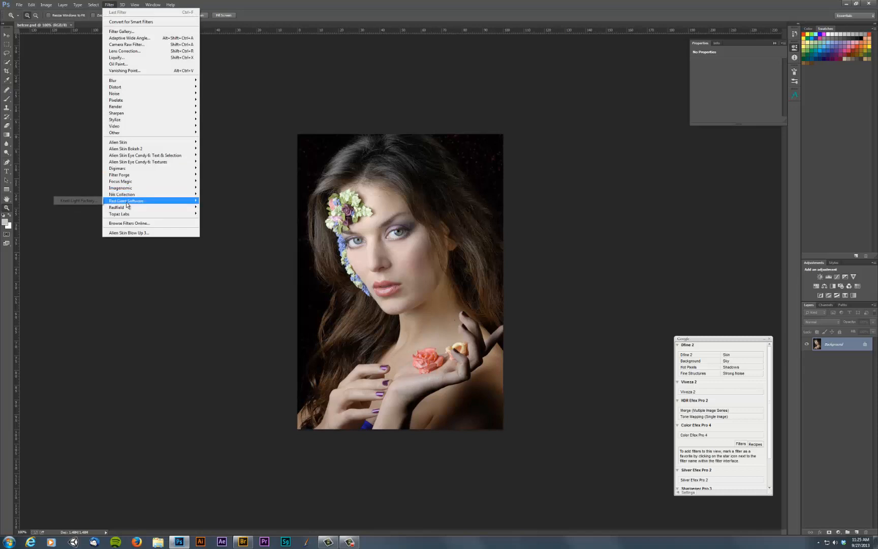
{"action": "mouse_move", "coordinate": [117, 207]}
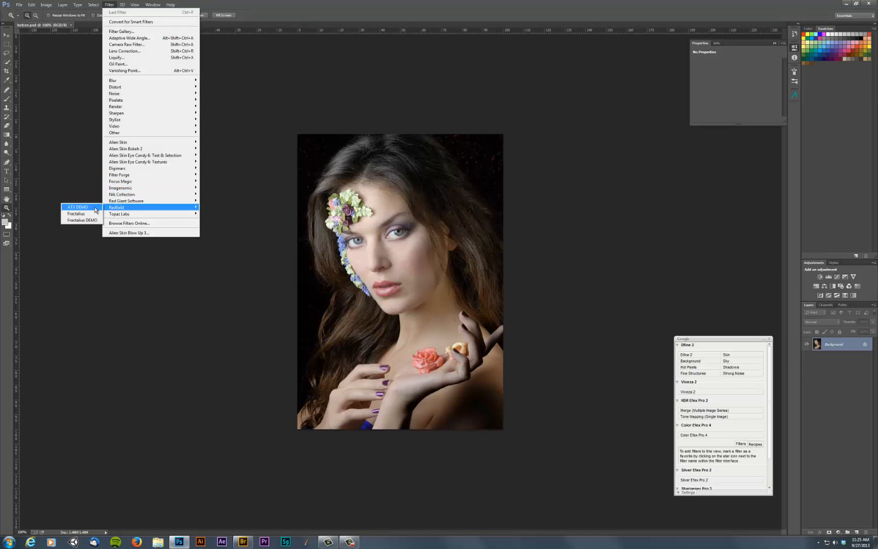
{"action": "left_click", "coordinate": [80, 214]}
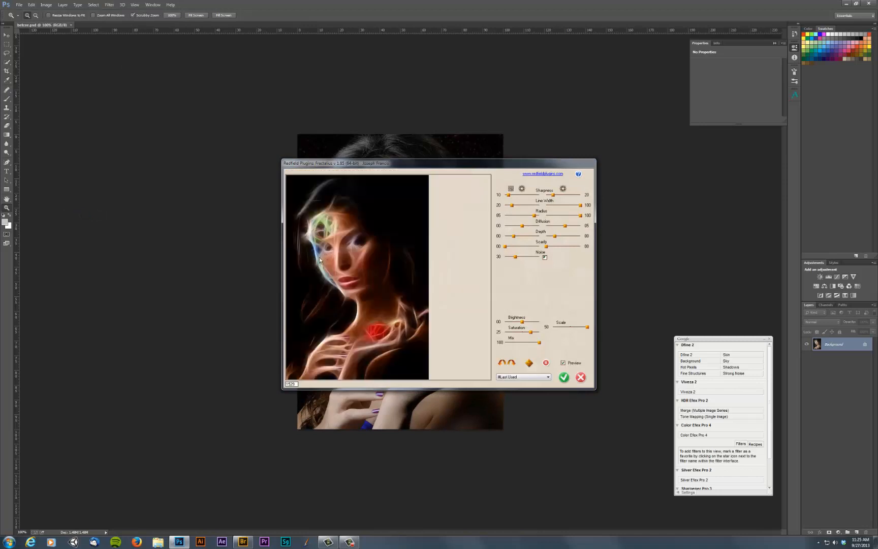
{"action": "left_click", "coordinate": [513, 378]}
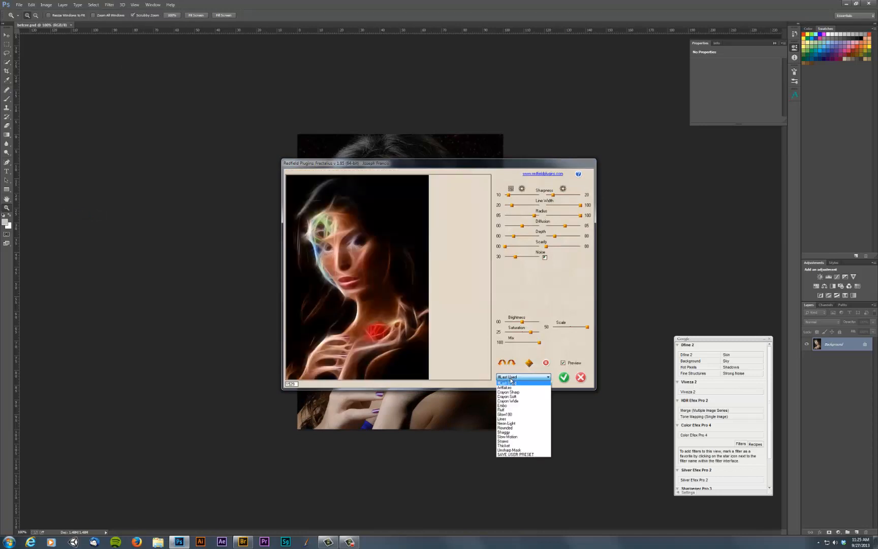
{"action": "left_click", "coordinate": [509, 414]}
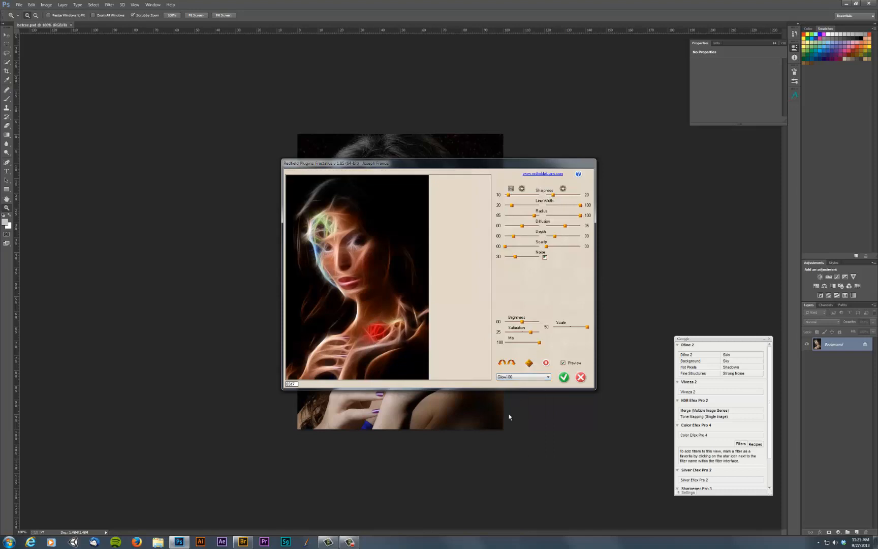
{"action": "left_click", "coordinate": [518, 377]}
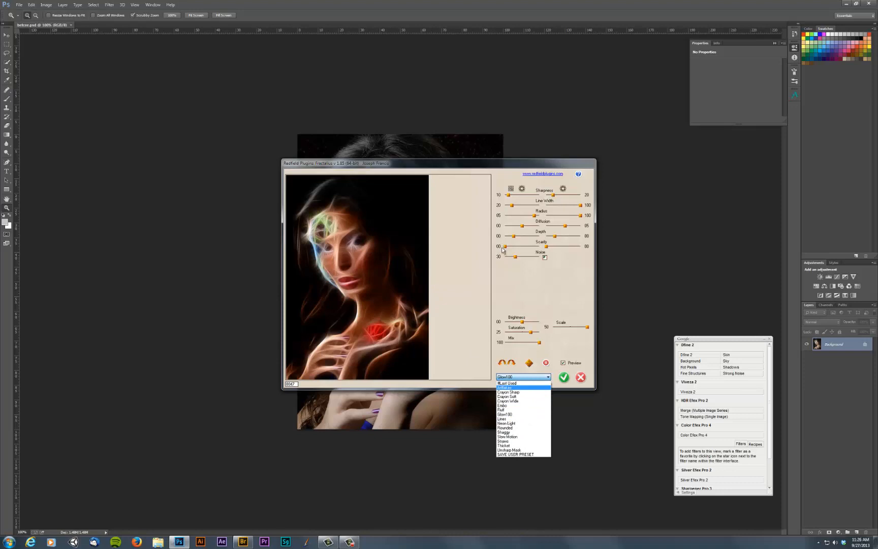
{"action": "left_click", "coordinate": [504, 404]}
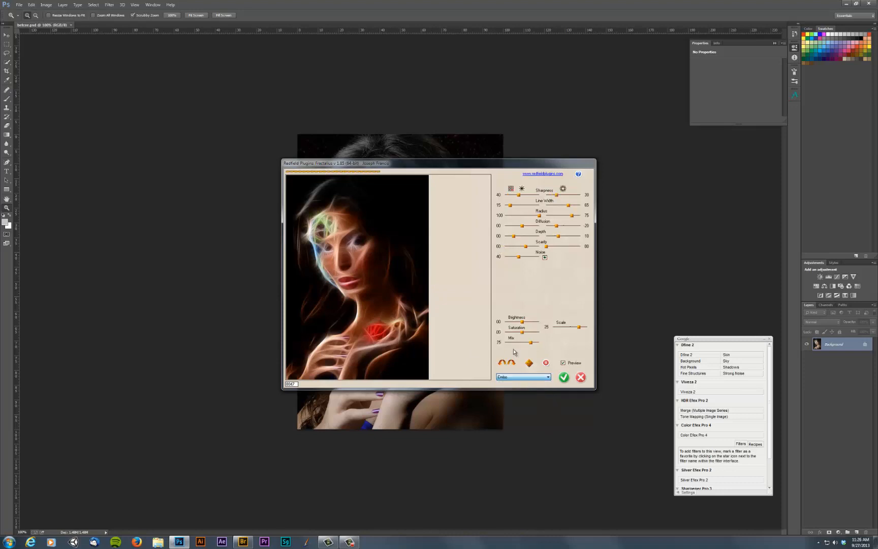
- Try the Straws preset, move the dialog aside to see the photo, then cancel without applying
{"action": "left_click", "coordinate": [522, 377]}
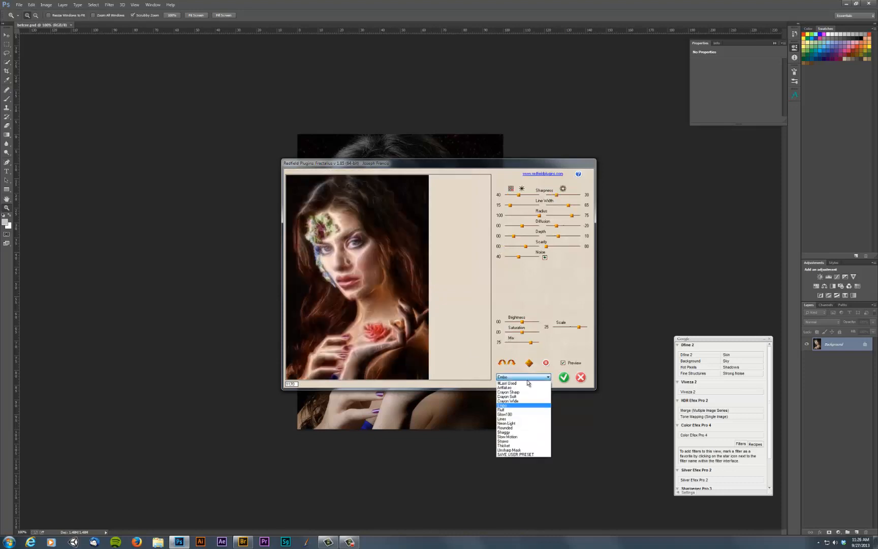
{"action": "left_click", "coordinate": [513, 445]}
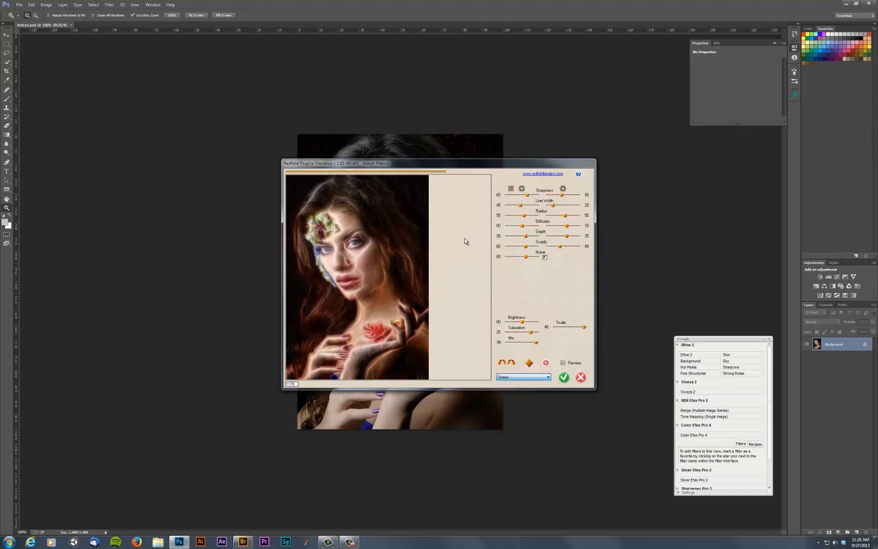
{"action": "left_click_drag", "start_coordinate": [470, 171], "coordinate": [220, 180]}
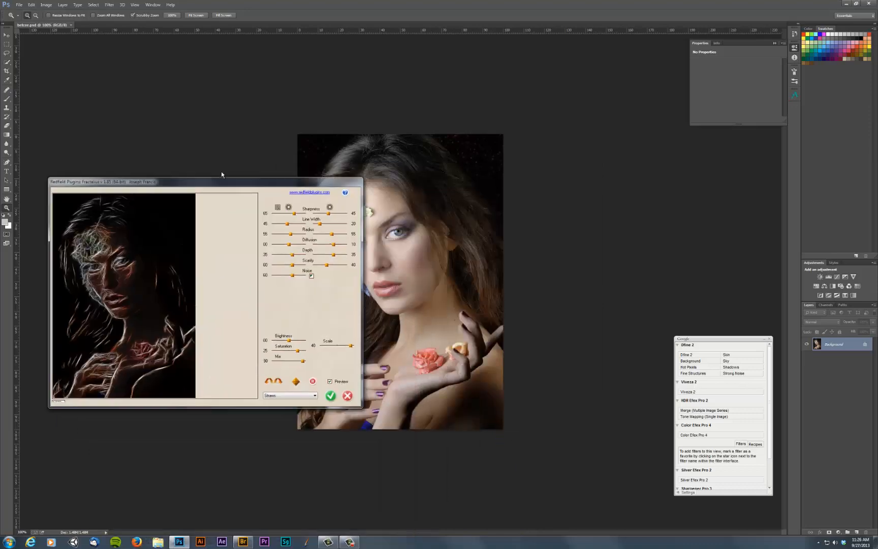
{"action": "left_click", "coordinate": [285, 384]}
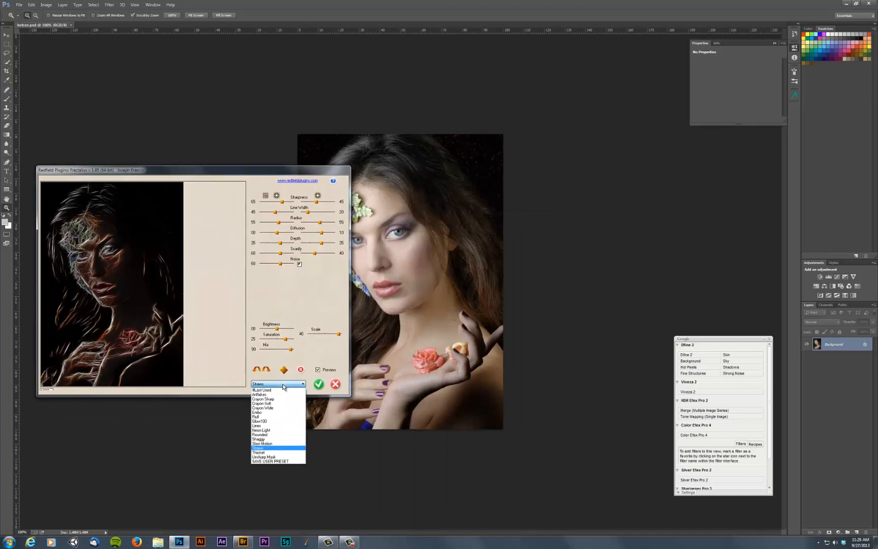
{"action": "key", "text": "Escape"}
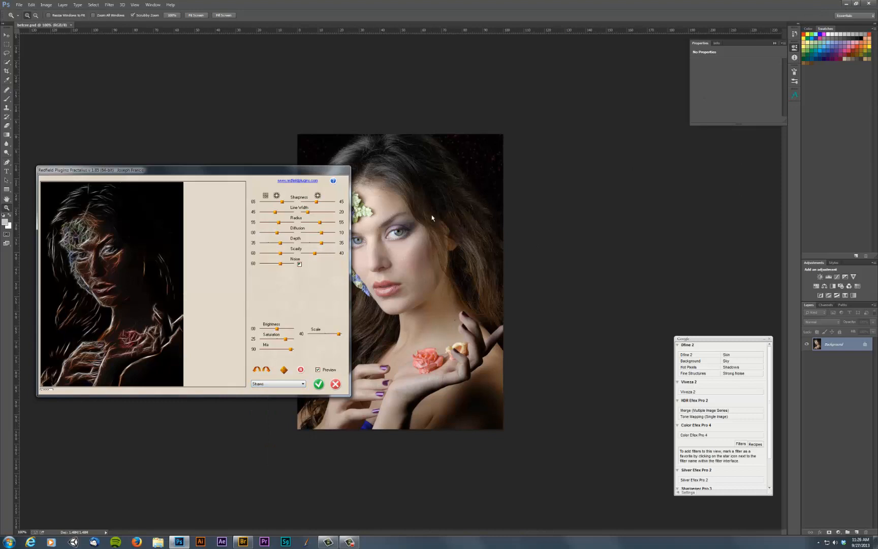
{"action": "left_click", "coordinate": [335, 384]}
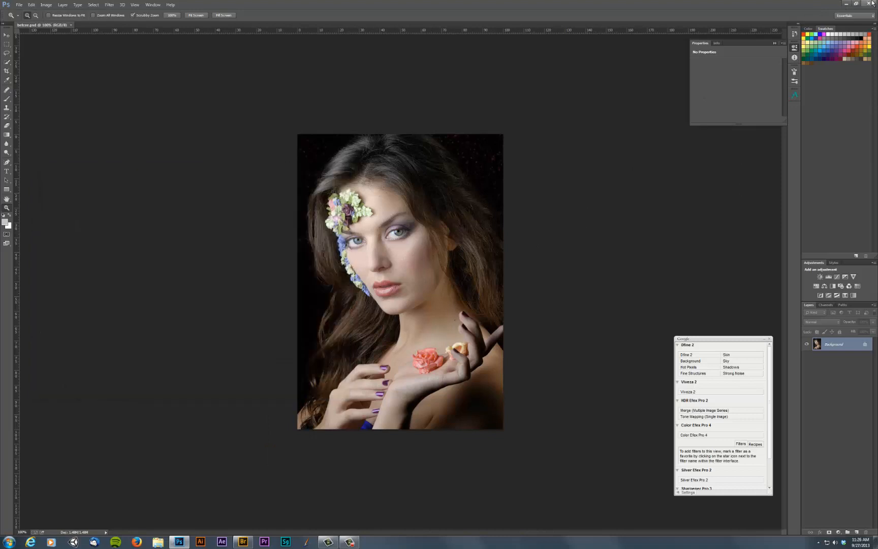
- Hide Photoshop and preview the Fract_Shaggy, swirl glow, bokeh3 and bokeh2 mask textures
{"action": "left_click", "coordinate": [846, 5]}
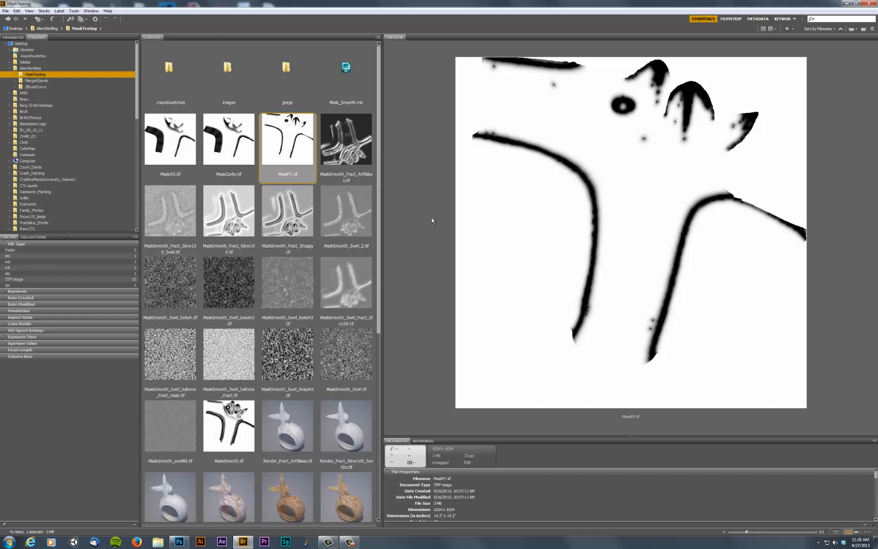
{"action": "left_click", "coordinate": [296, 215]}
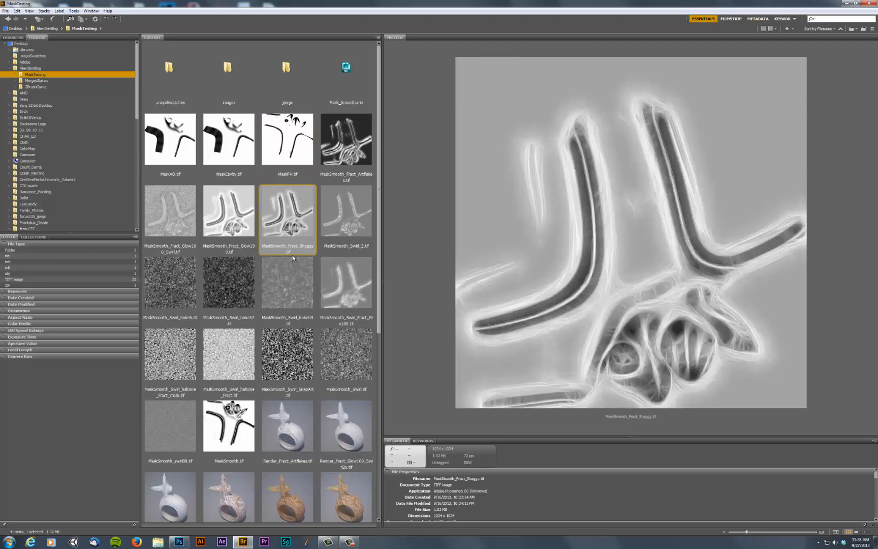
{"action": "left_click", "coordinate": [350, 295]}
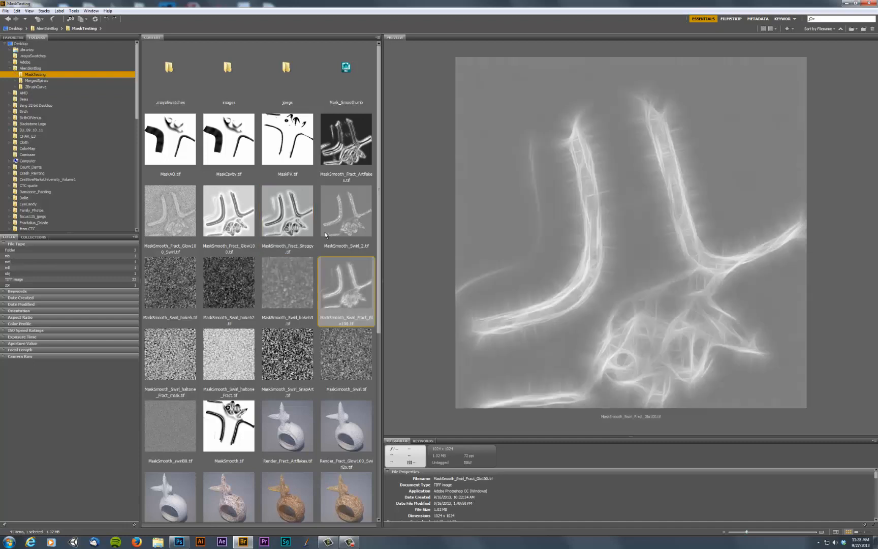
{"action": "left_click", "coordinate": [285, 284]}
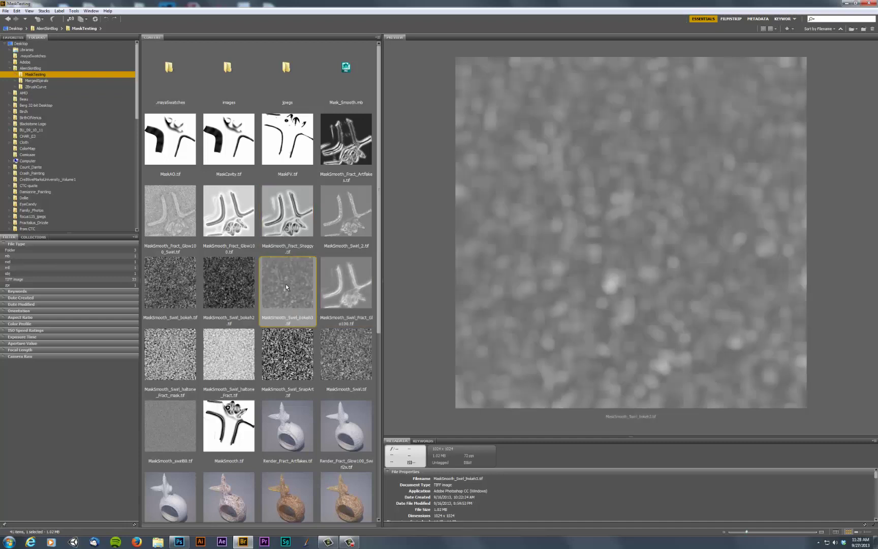
{"action": "left_click", "coordinate": [241, 284]}
- Preview the Swirl_SnapArt, Swirl, Swirl_bokeh and halftone fractal mask textures
{"action": "left_click", "coordinate": [293, 341]}
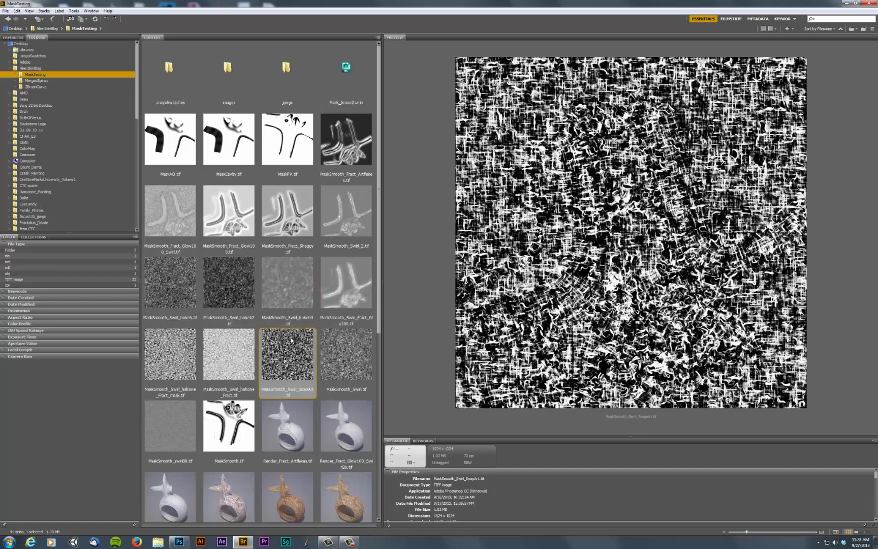
{"action": "left_click", "coordinate": [338, 346]}
{"action": "left_click", "coordinate": [187, 281]}
{"action": "left_click", "coordinate": [169, 352]}
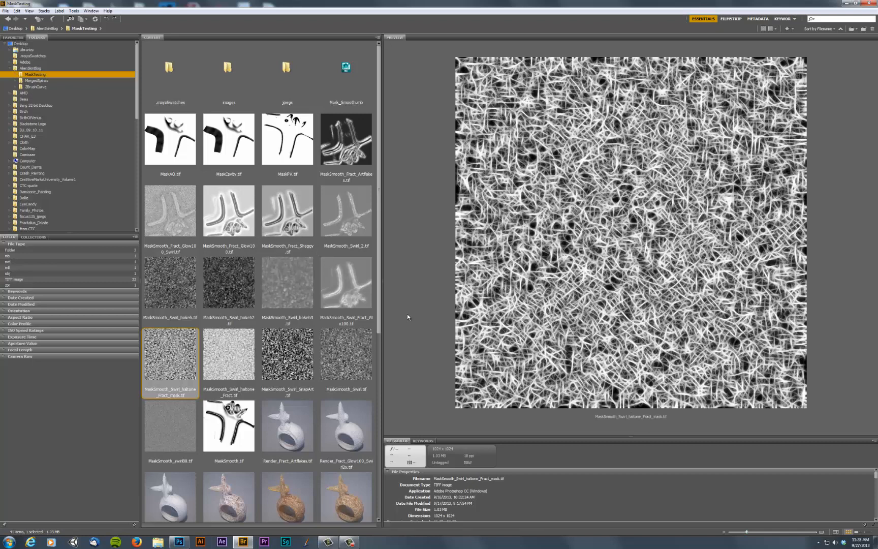
{"action": "left_click_drag", "start_coordinate": [379, 285], "coordinate": [384, 388]}
{"action": "scroll", "coordinate": [357, 384], "scroll_direction": "down", "scroll_amount": 1}
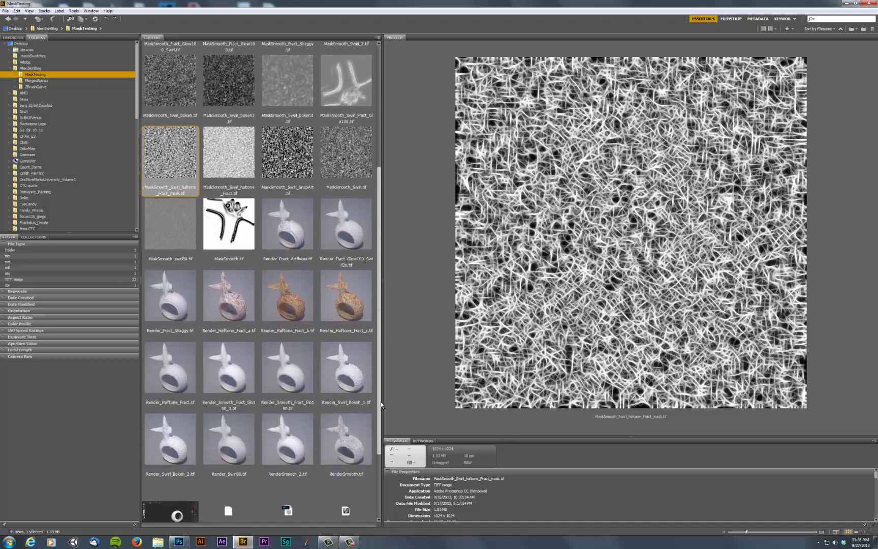
- Preview RenderSmooth, RenderSmooth_2, Render_Swirl80 and Render_Swirl_Bokeh_2 sculpture renders
{"action": "left_click", "coordinate": [353, 446]}
{"action": "left_click", "coordinate": [284, 446]}
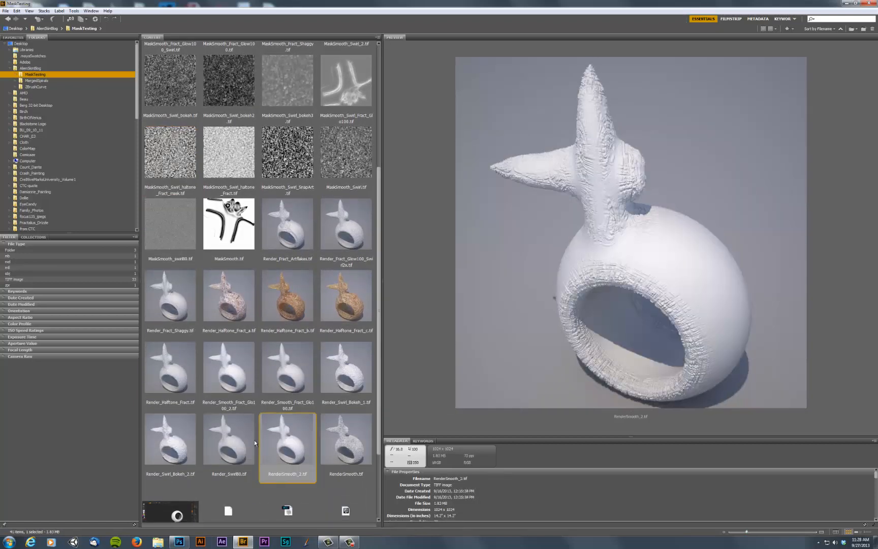
{"action": "left_click", "coordinate": [220, 438]}
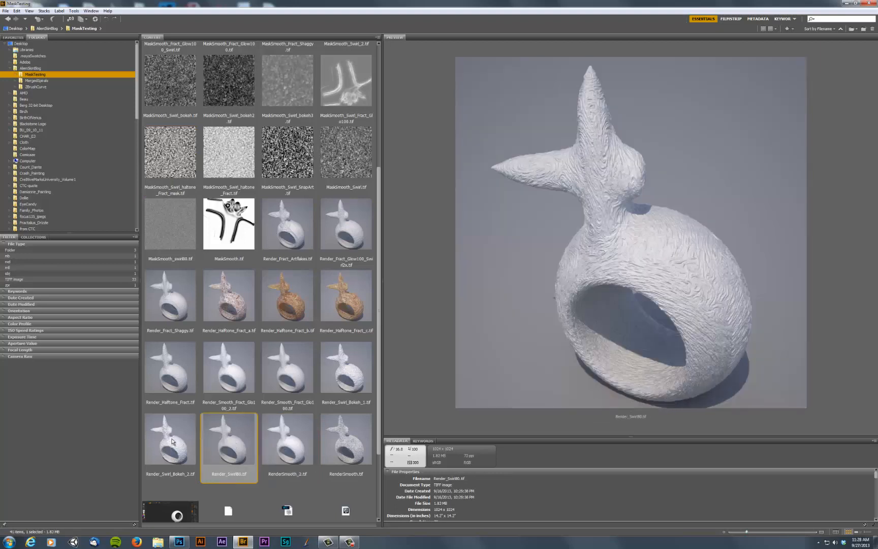
{"action": "left_click", "coordinate": [172, 441]}
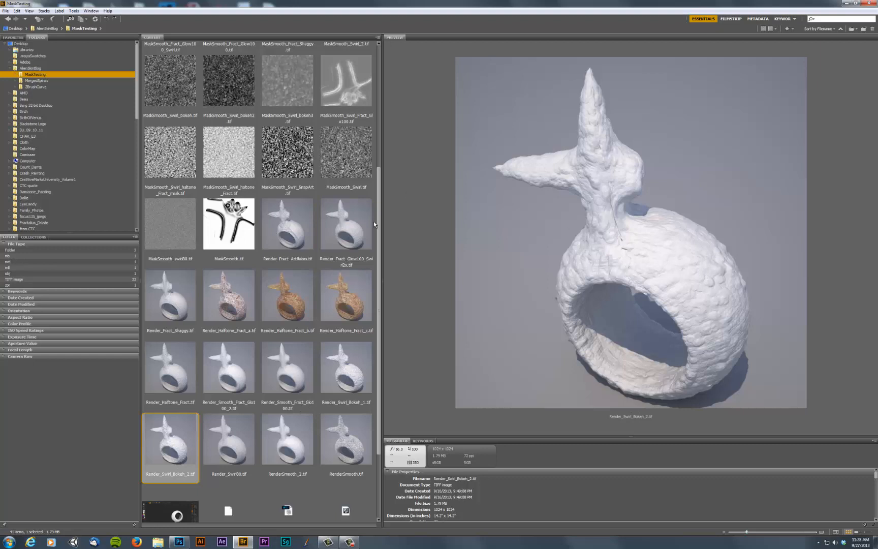
{"action": "scroll", "coordinate": [378, 224], "scroll_direction": "up", "scroll_amount": 5}
{"action": "scroll", "coordinate": [384, 154], "scroll_direction": "up", "scroll_amount": 3}
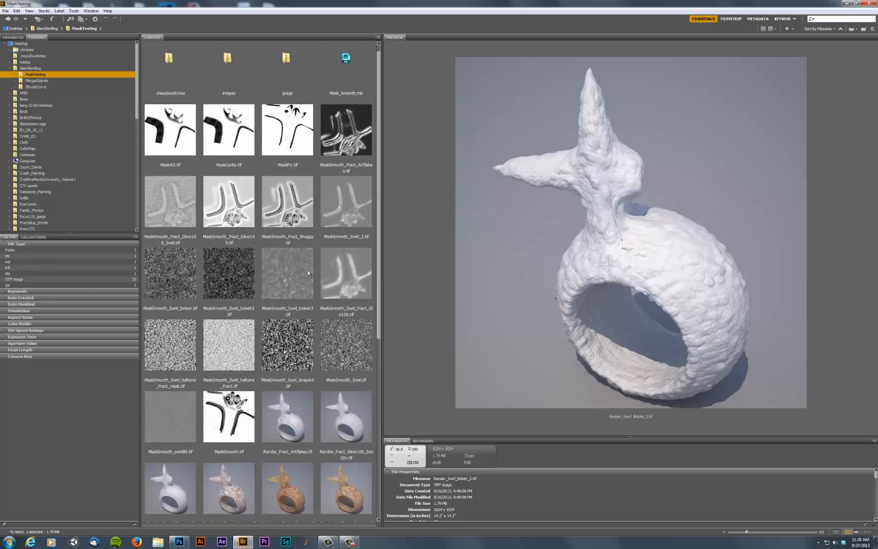
- Revisit the bokeh3 mask, then preview the Render_Swirl_Bokeh_2 and _1 renders
{"action": "left_click", "coordinate": [293, 264]}
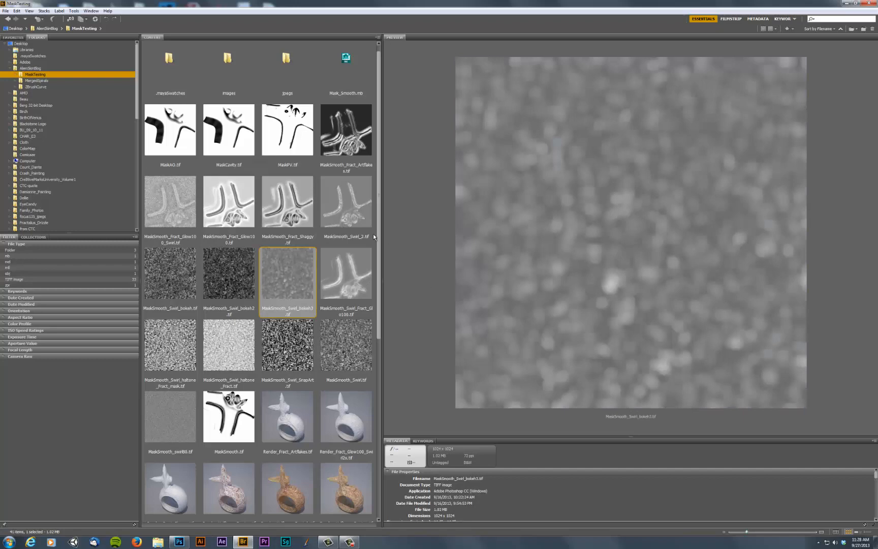
{"action": "scroll", "coordinate": [373, 234], "scroll_direction": "down", "scroll_amount": 3}
{"action": "scroll", "coordinate": [371, 316], "scroll_direction": "down", "scroll_amount": 3}
{"action": "scroll", "coordinate": [329, 356], "scroll_direction": "down", "scroll_amount": 2}
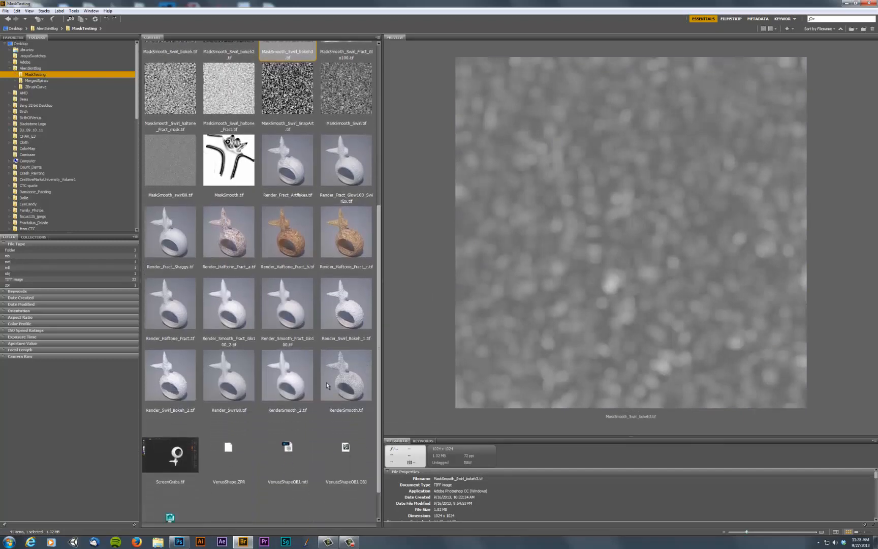
{"action": "left_click", "coordinate": [170, 381]}
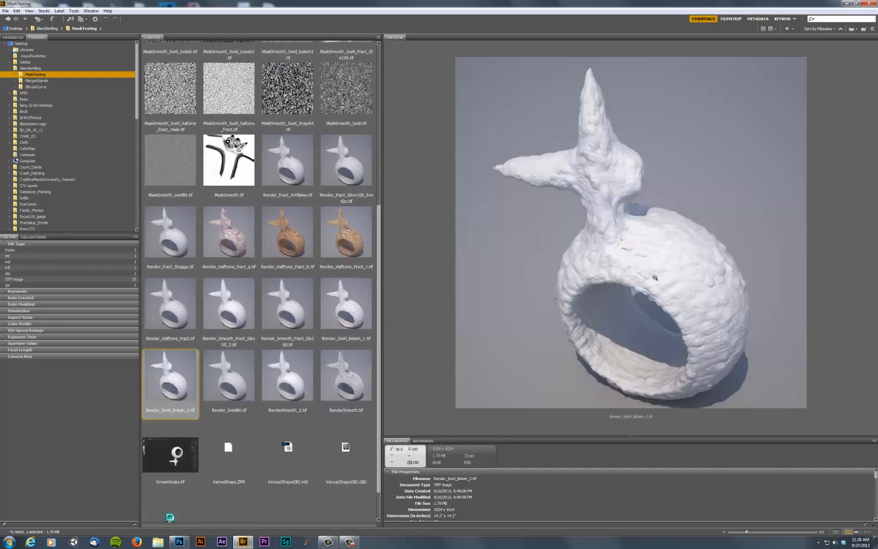
{"action": "left_click", "coordinate": [335, 309]}
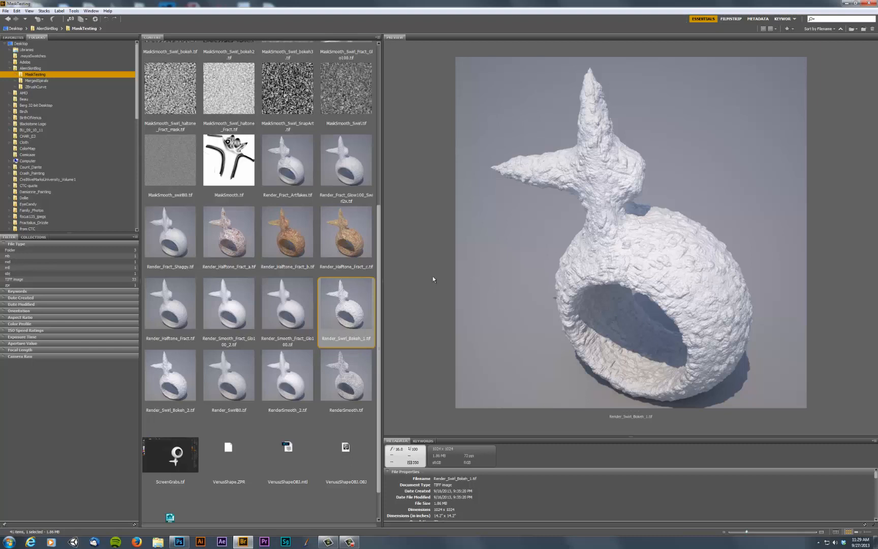
- Preview both Render_Smooth_Fract_Glo100 renders, ending on Render_Halftone_Fract
{"action": "left_click", "coordinate": [291, 302]}
{"action": "left_click", "coordinate": [228, 305]}
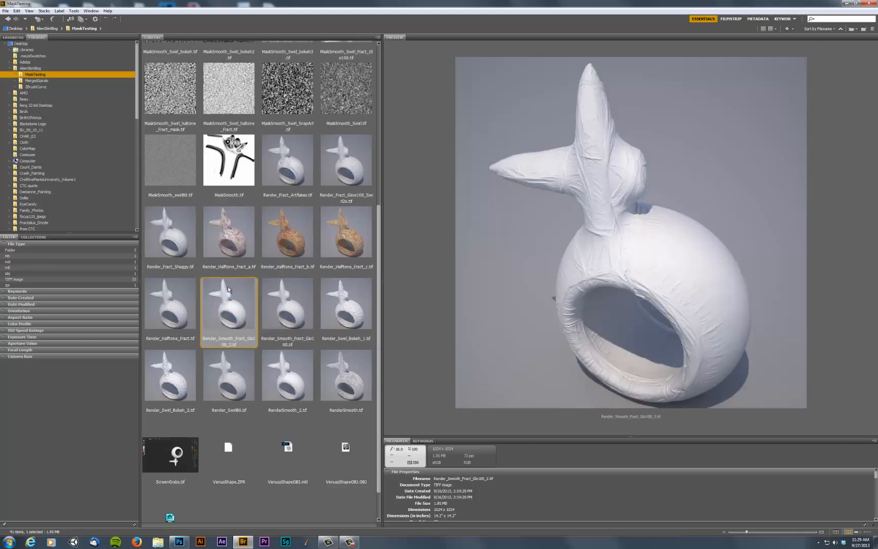
{"action": "left_click", "coordinate": [169, 308]}
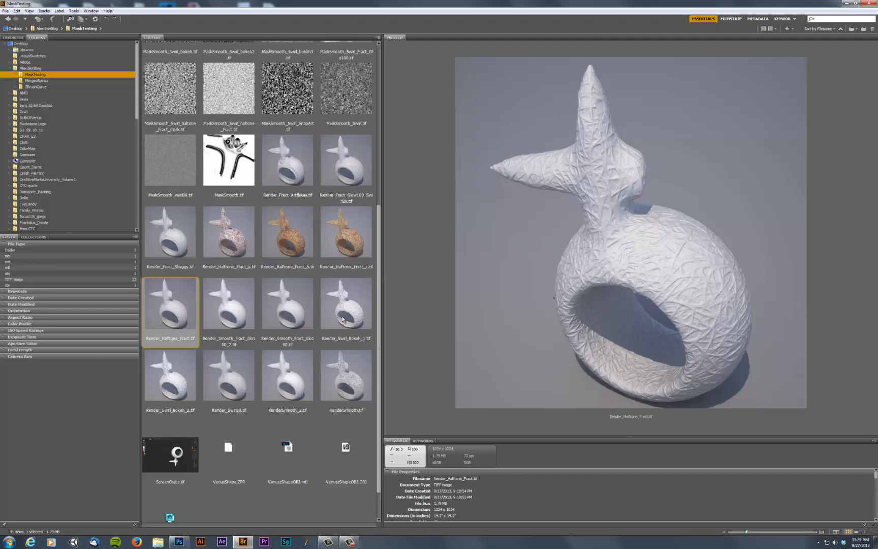
{"action": "scroll", "coordinate": [380, 303], "scroll_direction": "up", "scroll_amount": 4}
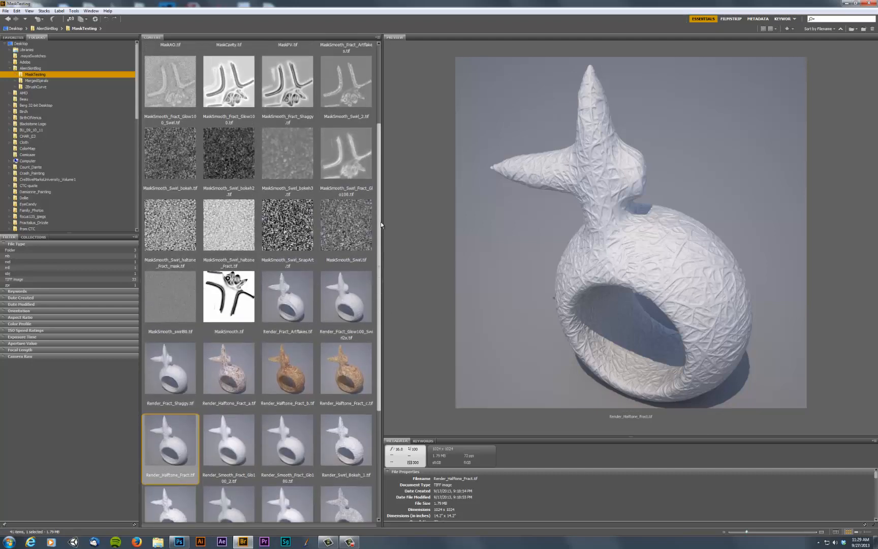
{"action": "scroll", "coordinate": [381, 221], "scroll_direction": "up", "scroll_amount": 2}
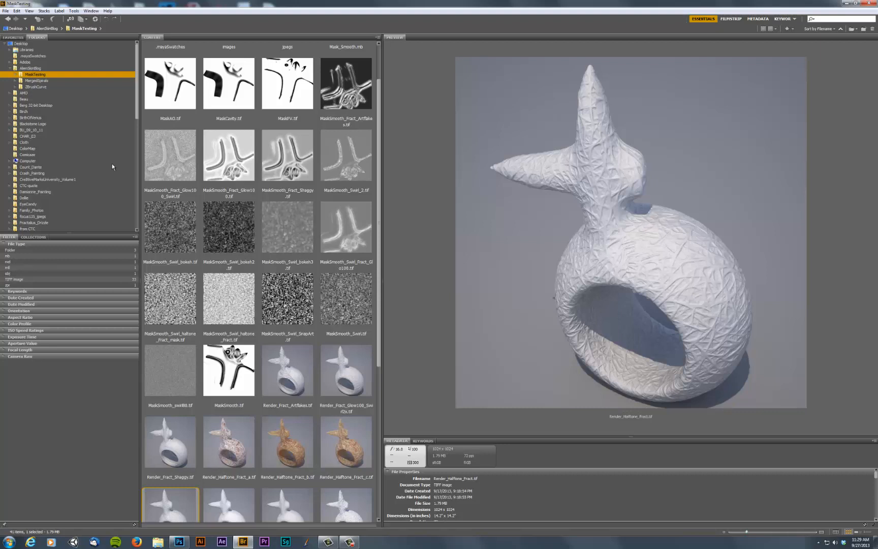
{"action": "left_click_drag", "start_coordinate": [137, 93], "coordinate": [131, 141]}
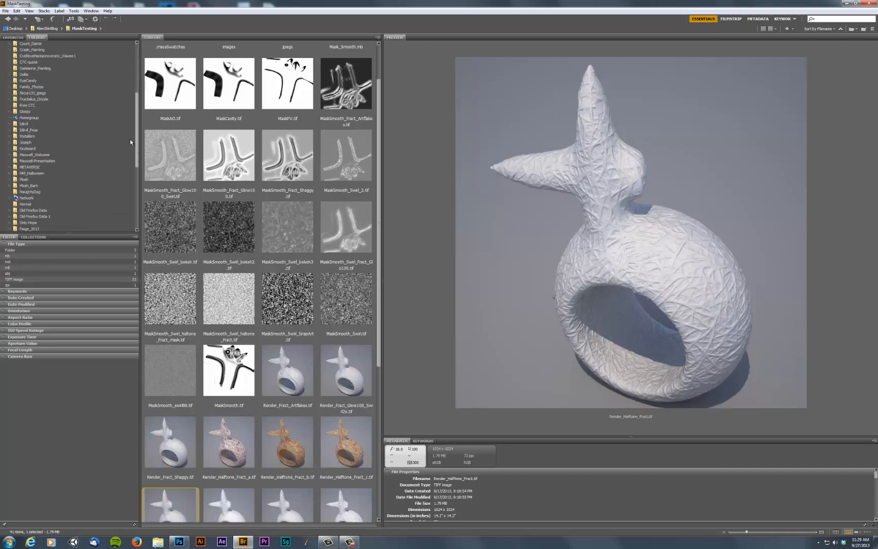